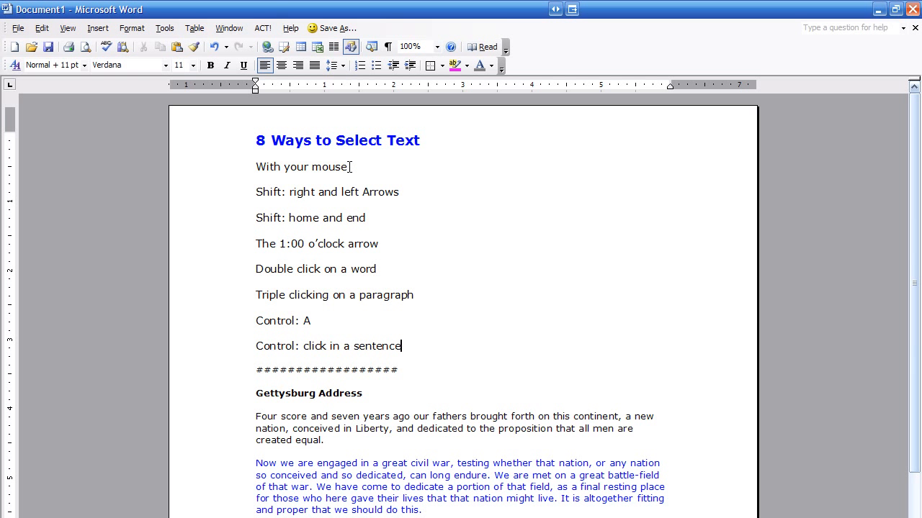
Select the text "With your mouse" and delete it together with the empty line it leaves.
left_click_drag(348, 167, 257, 167)
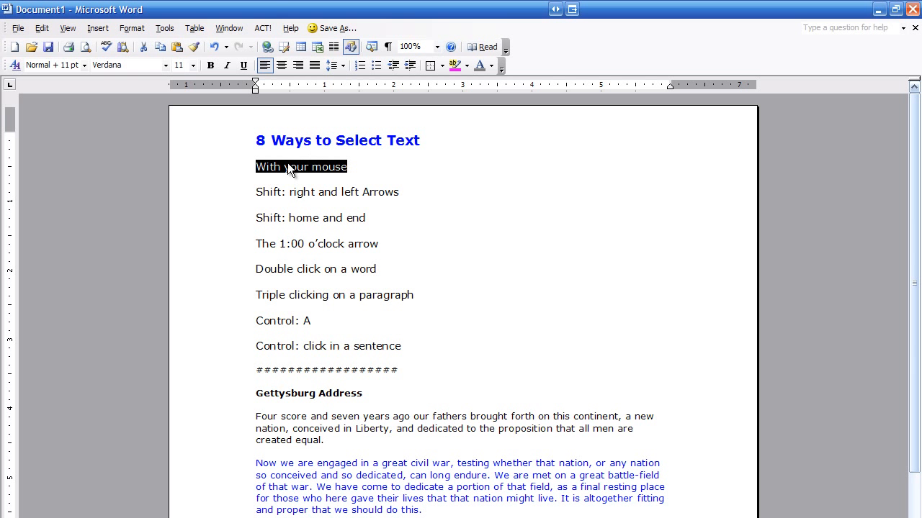
left_click(254, 166)
left_click_drag(253, 166, 349, 167)
key("Delete")
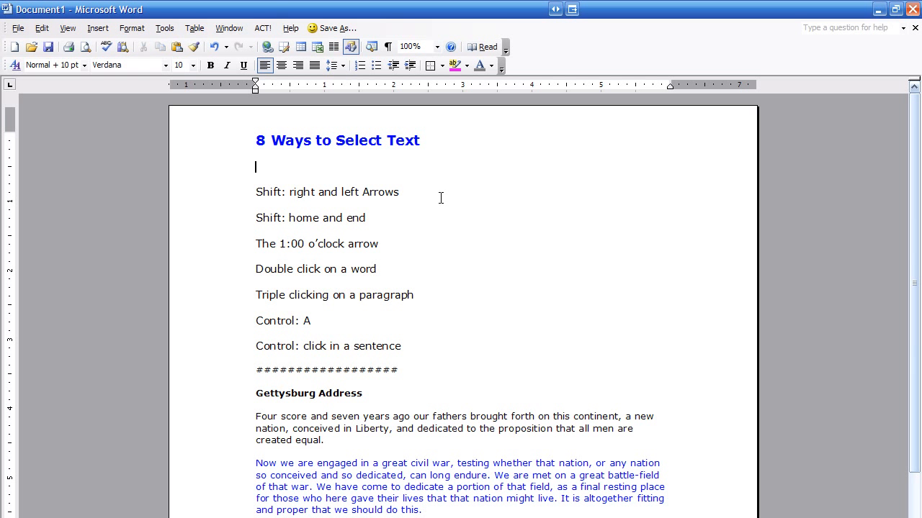
key("Delete")
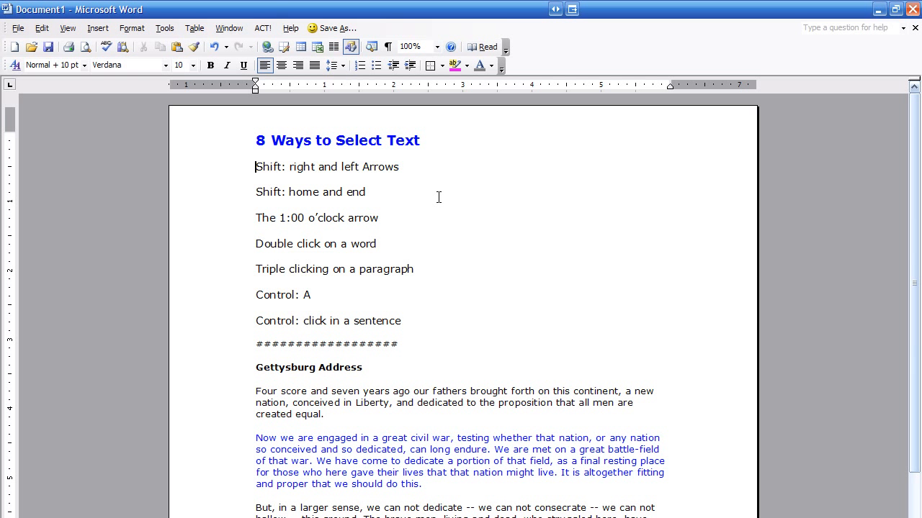
Select "Shift: right and left Arrows" character by character from its start and delete it along with its empty line.
key("shift+Right")
key("shift+Right")
key("shift+Right")
key("shift+Right")
key("shift+Right")
key("shift+Right")
key("shift+Right")
key("shift+Right")
key("shift+Right")
key("shift+Right")
key("shift+Right")
key("shift+Right")
key("shift+Right")
key("shift+Right")
key("shift+Right")
key("shift+Right")
key("shift+Right")
key("shift+Right")
key("shift+Right")
key("shift+Right")
key("shift+Right")
key("shift+Right")
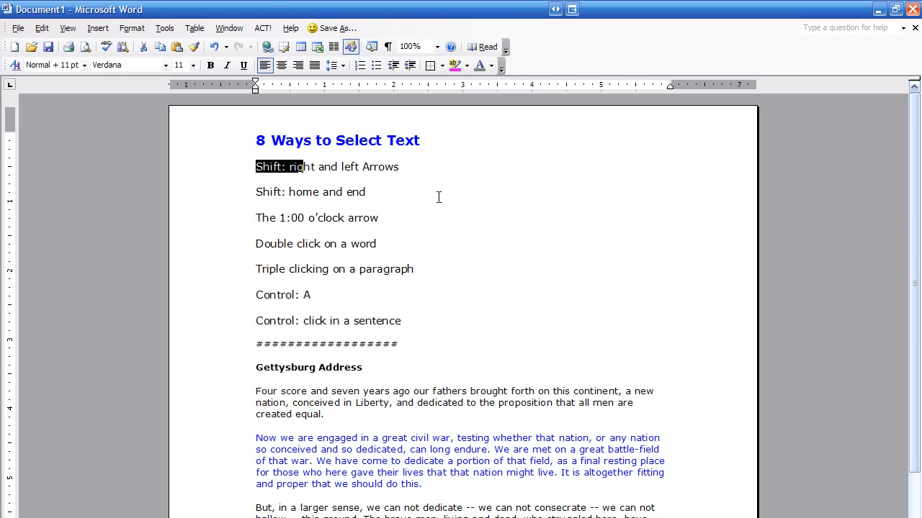
key("shift+Right")
key("shift+Right")
key("shift+Right")
key("shift+Right")
key("shift+Right")
key("shift+Right")
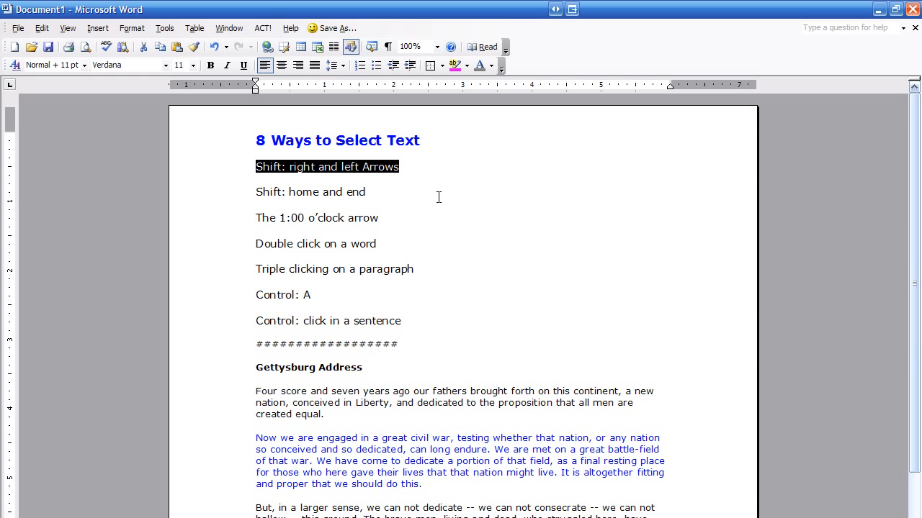
key("Delete")
key("Delete")
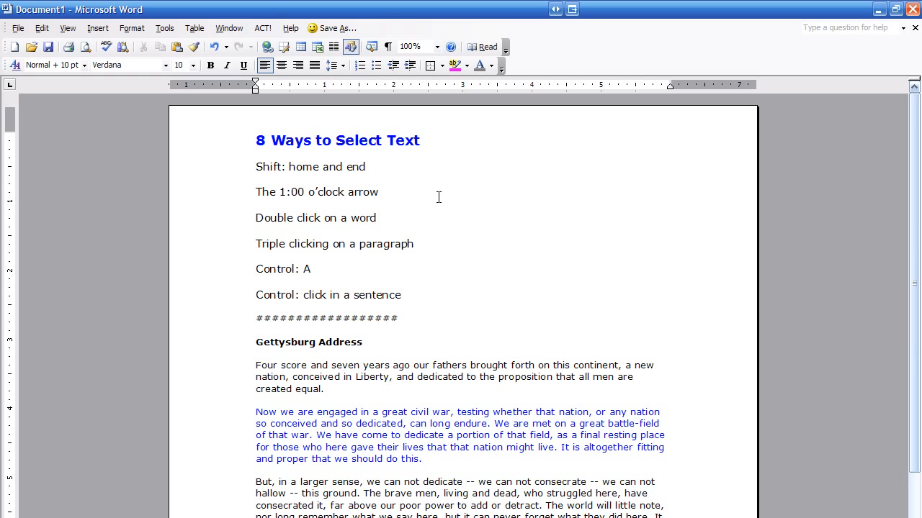
Select "Shift: home and end" from line start to end, reselect it from end to start, and delete the line.
key("shift+End")
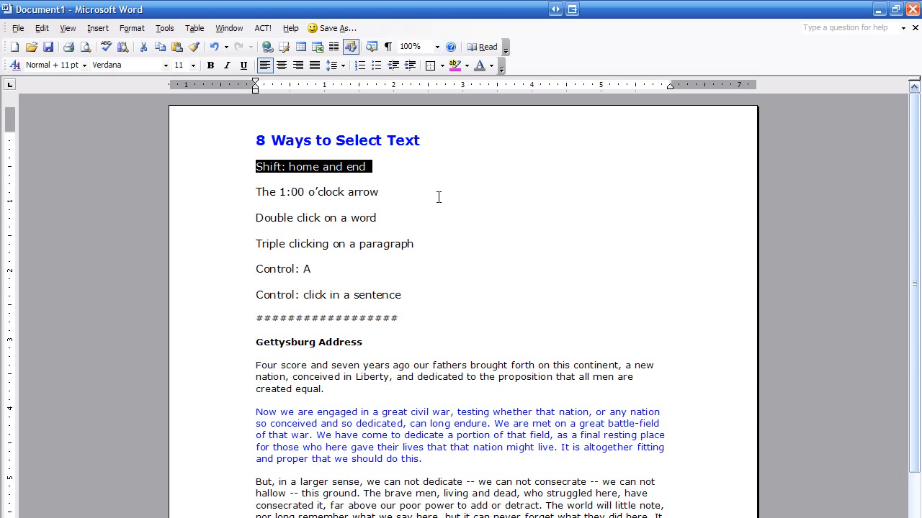
key("Right")
key("Home")
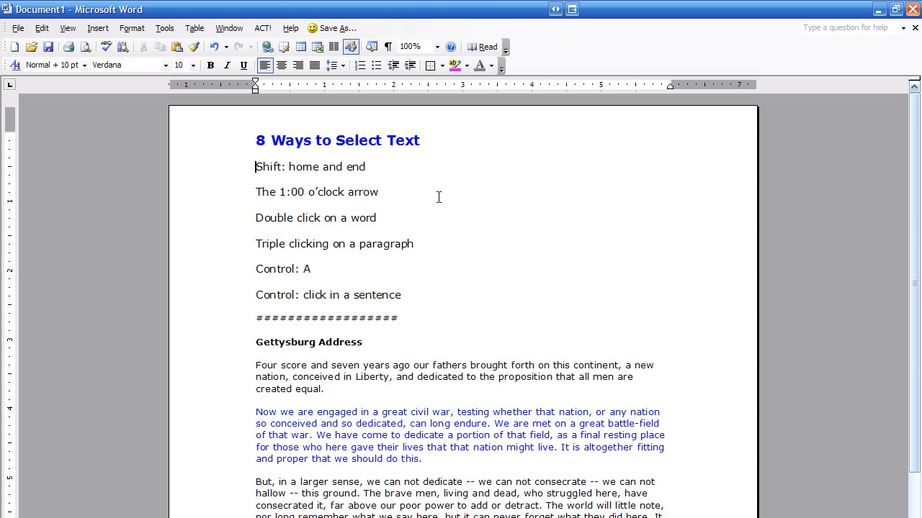
key("End")
key("shift+Home")
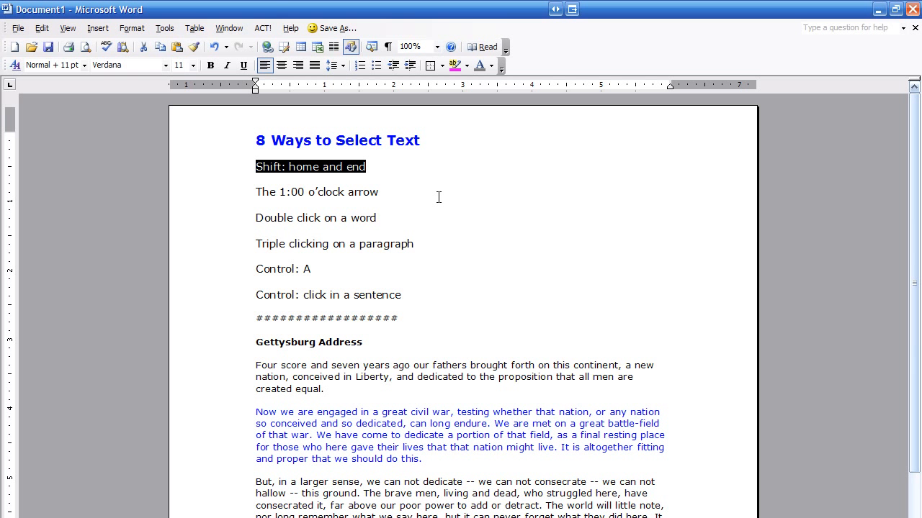
key("Delete")
key("Delete")
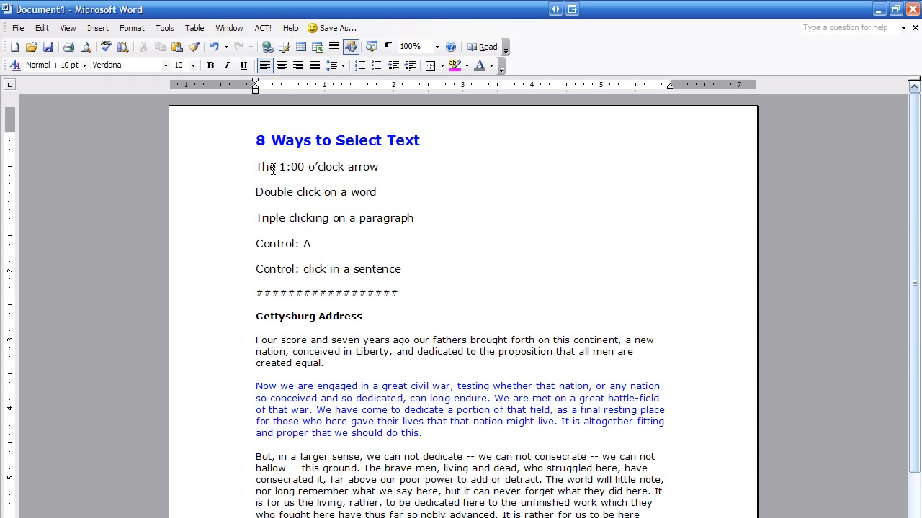
Select the whole line "The 1:00 o'clock arrow" from the margin and delete it with the remaining empty line.
left_click(236, 173)
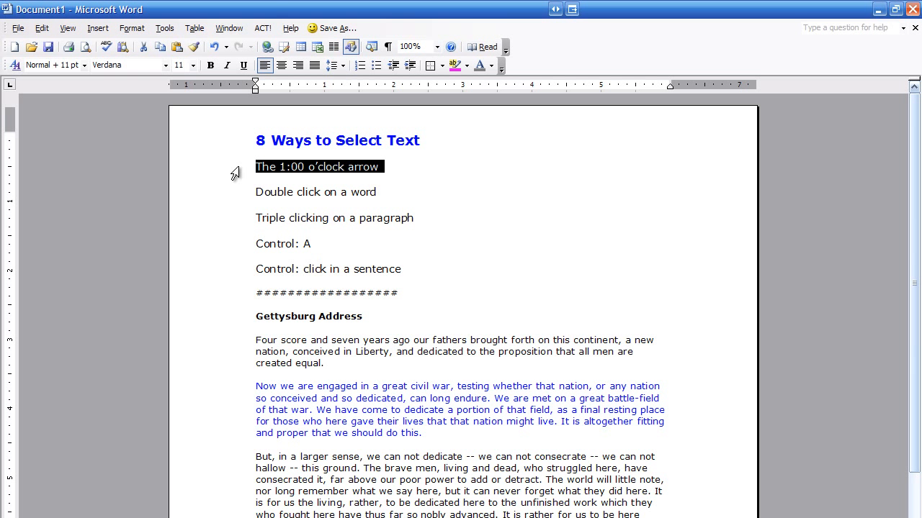
left_click(415, 165)
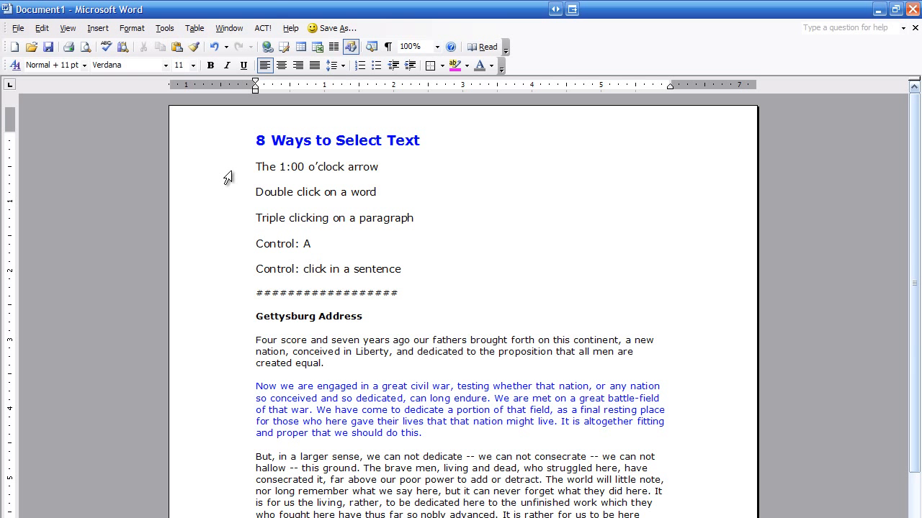
mouse_move(229, 173)
left_mouse_down()
mouse_move(229, 359)
mouse_move(253, 487)
mouse_move(257, 279)
mouse_move(245, 176)
left_mouse_up()
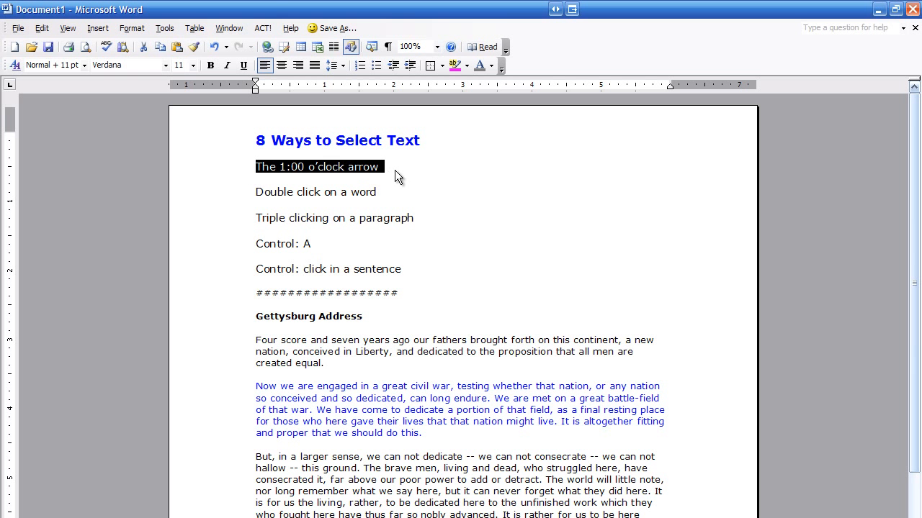
key("Delete")
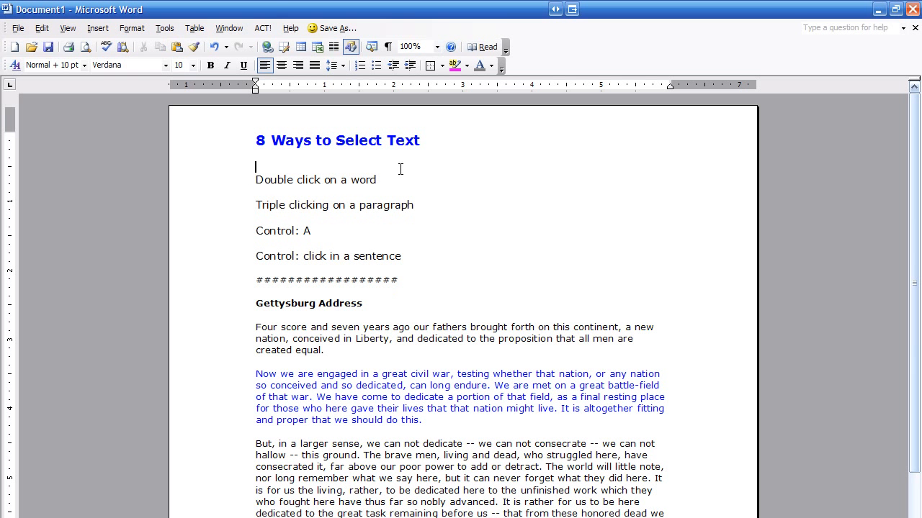
key("Delete")
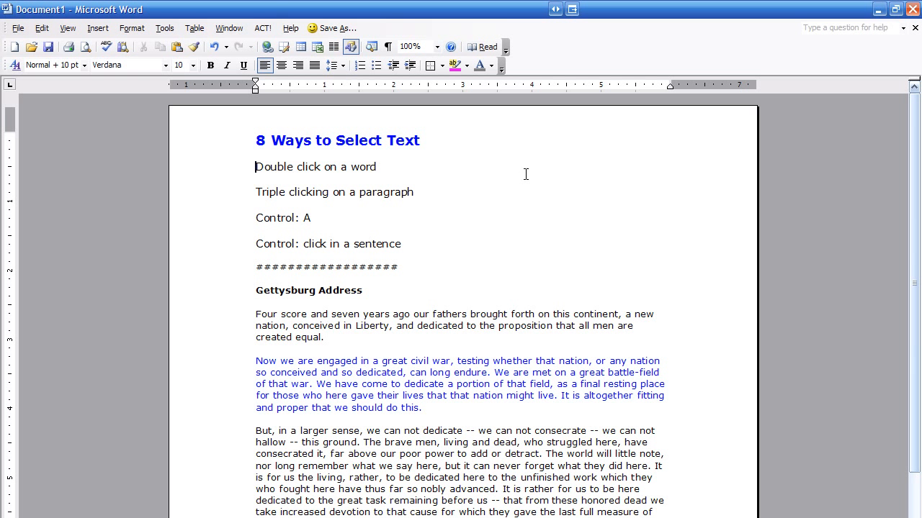
Move the word "click" further along within "Double click on a word" and undo the move.
double_click(312, 168)
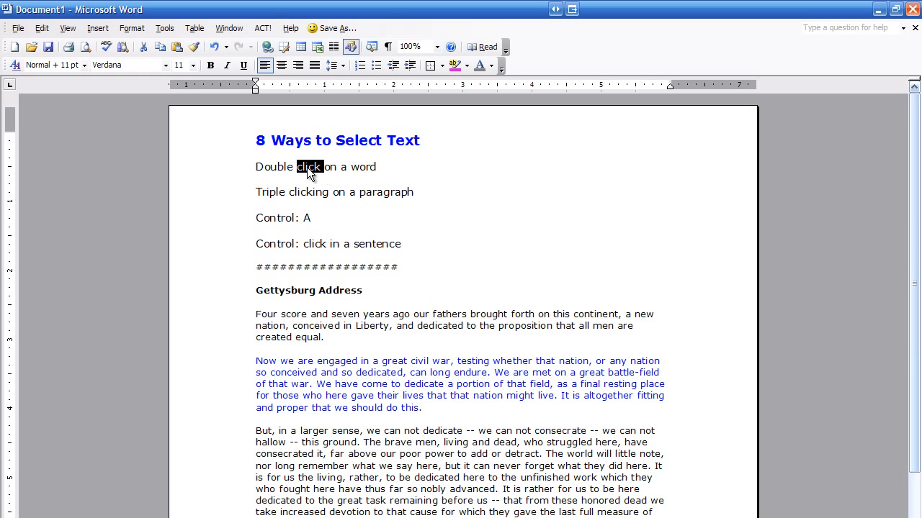
left_click_drag(307, 167, 340, 170)
left_click(213, 47)
left_click(407, 169)
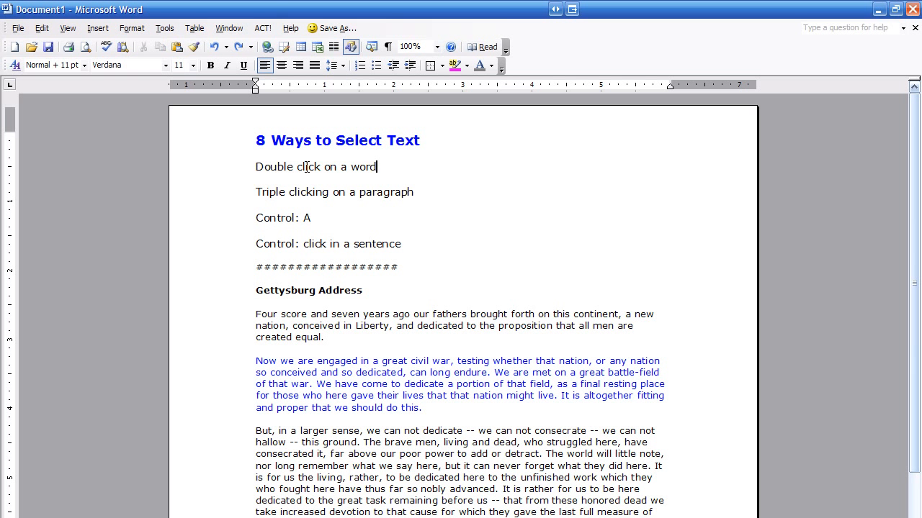
Move the word "click" from "Double click on a word" to after "Control: A" and undo the move.
double_click(306, 167)
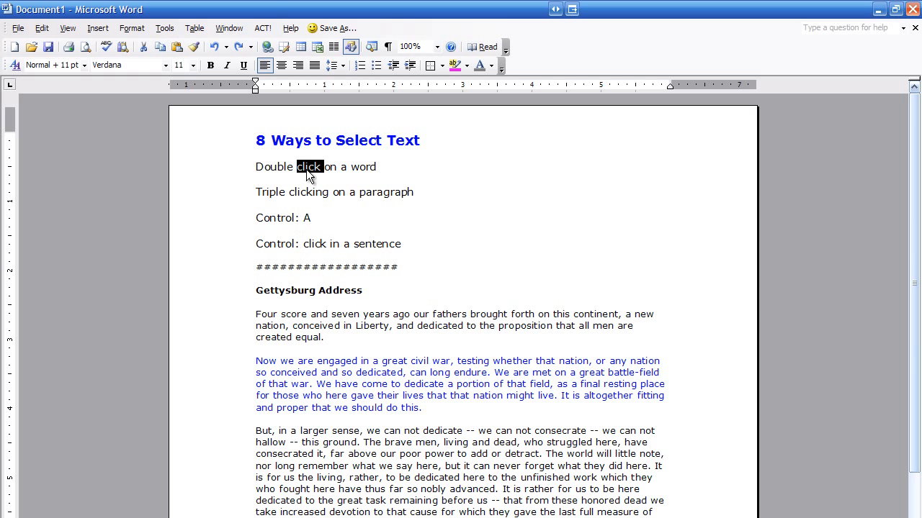
left_click_drag(308, 171, 316, 217)
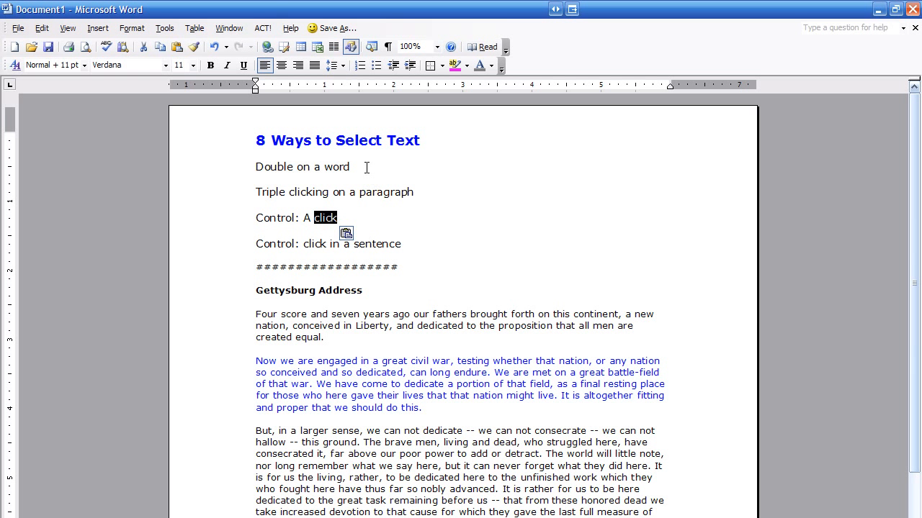
left_click(213, 47)
Delete the text "Double click on a word" and the empty line it leaves.
left_click_drag(376, 167, 257, 167)
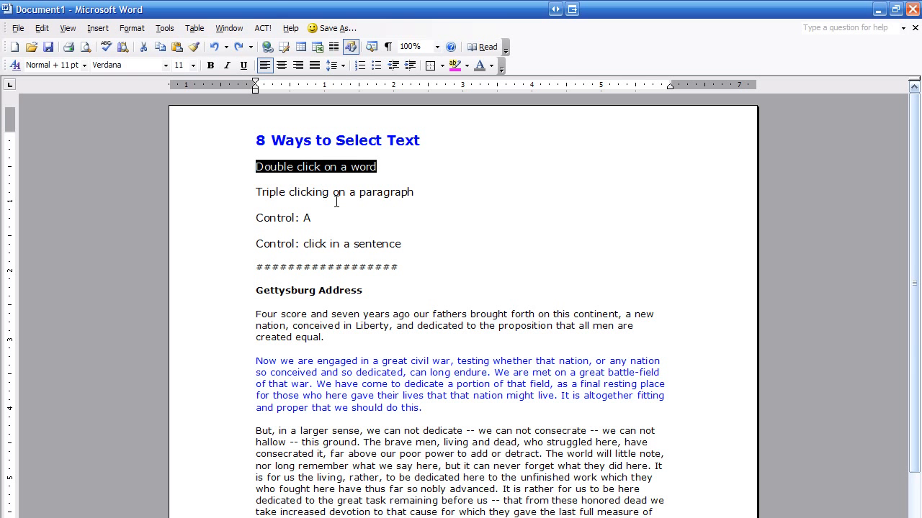
key("Delete")
key("Delete")
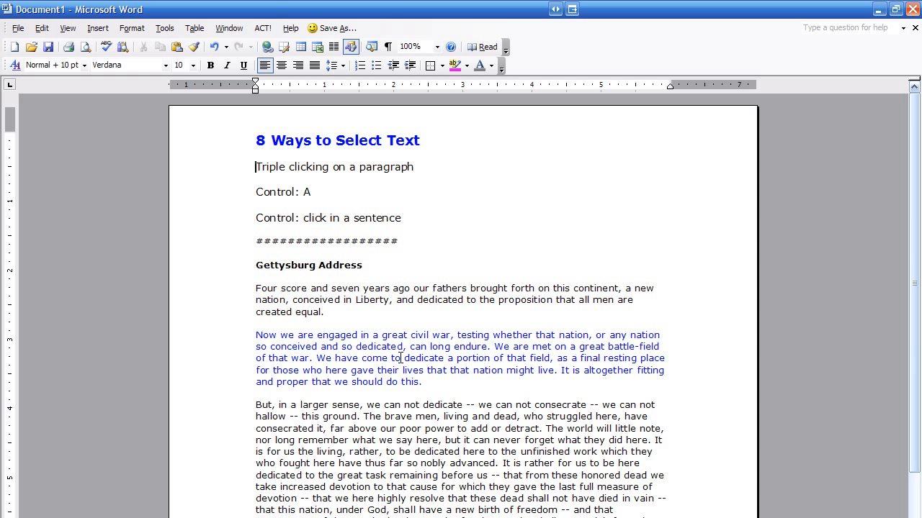
Move the blue "Now we are engaged" paragraph above the "Four score" paragraph, add a line break after it, and undo both changes.
triple_click(401, 358)
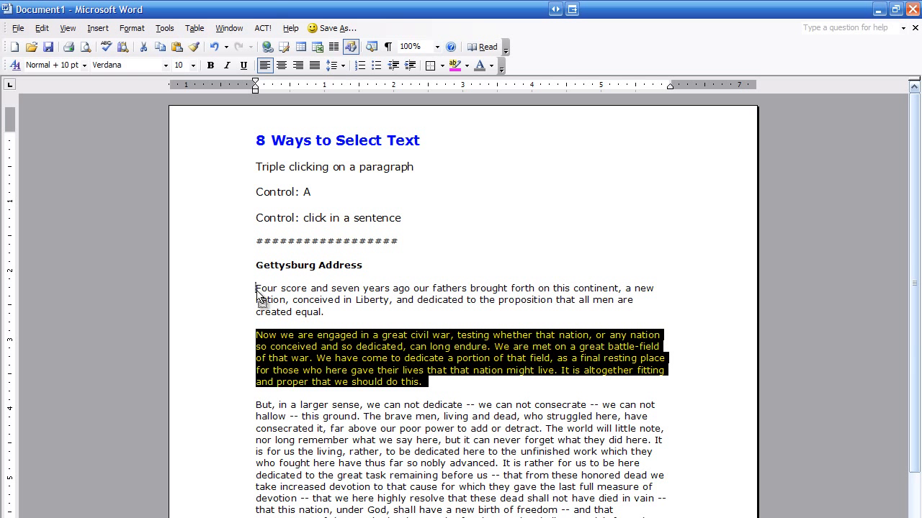
left_click_drag(257, 287, 257, 288)
left_click(444, 337)
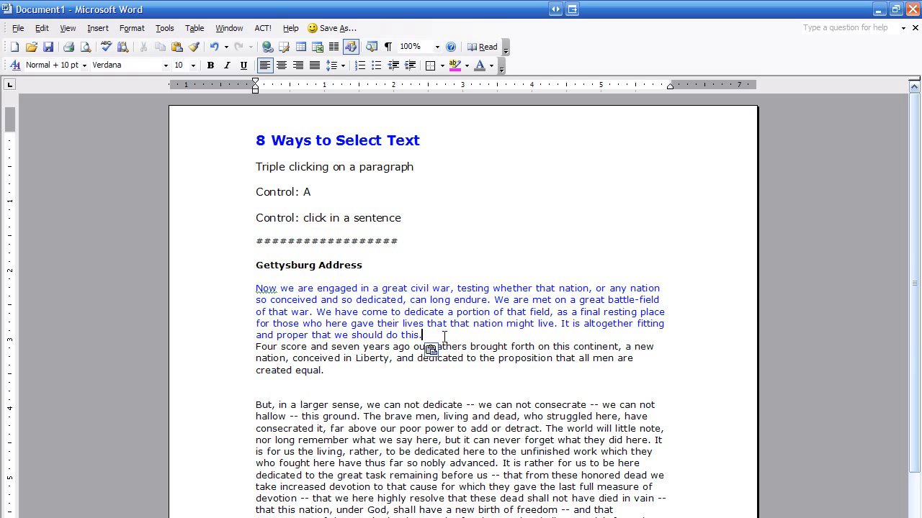
key("Return")
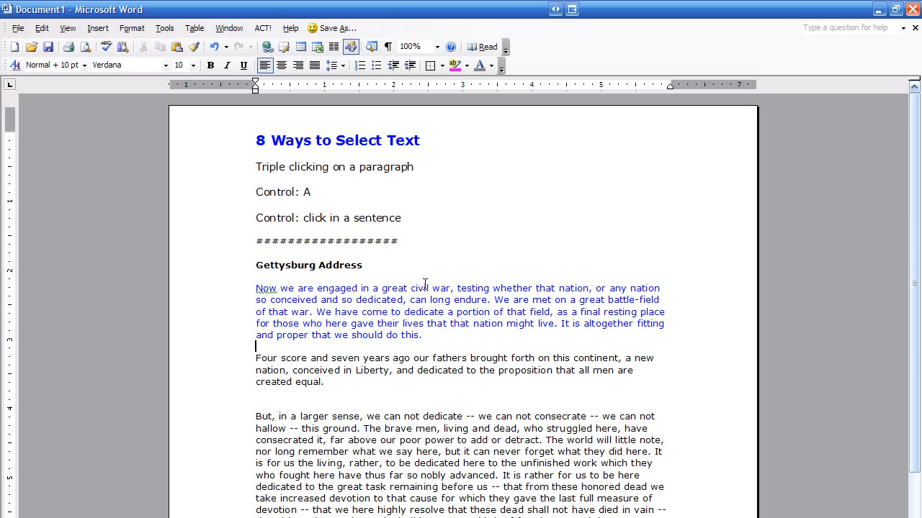
left_click(212, 46)
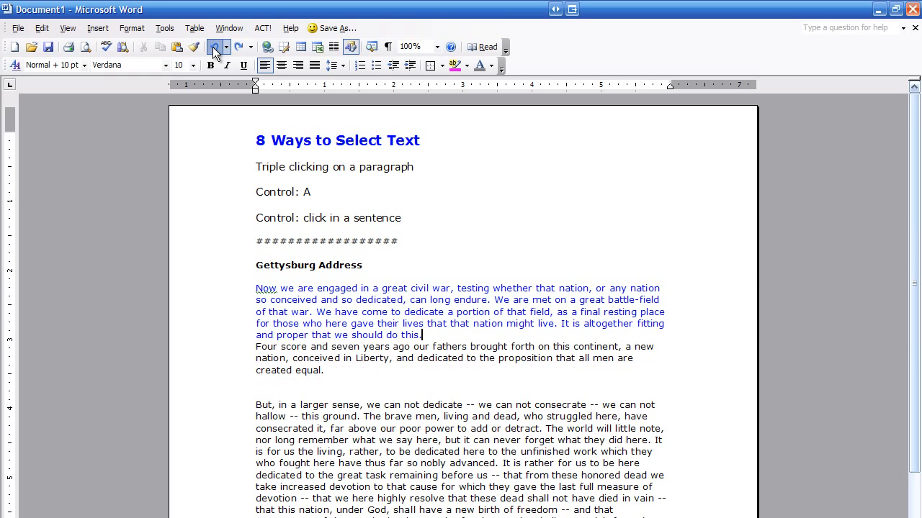
left_click(212, 46)
left_click(426, 318)
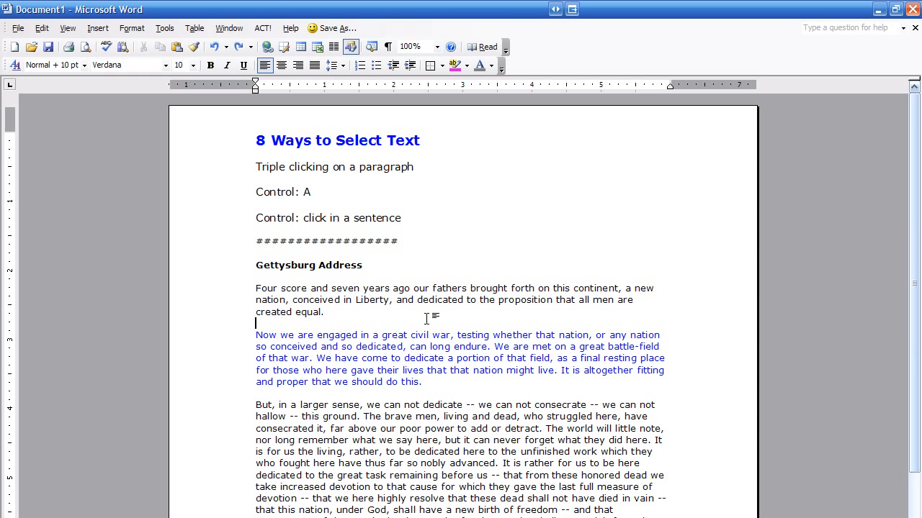
Delete the text "Triple clicking on a paragraph" and the empty line it leaves.
left_click_drag(414, 167, 268, 180)
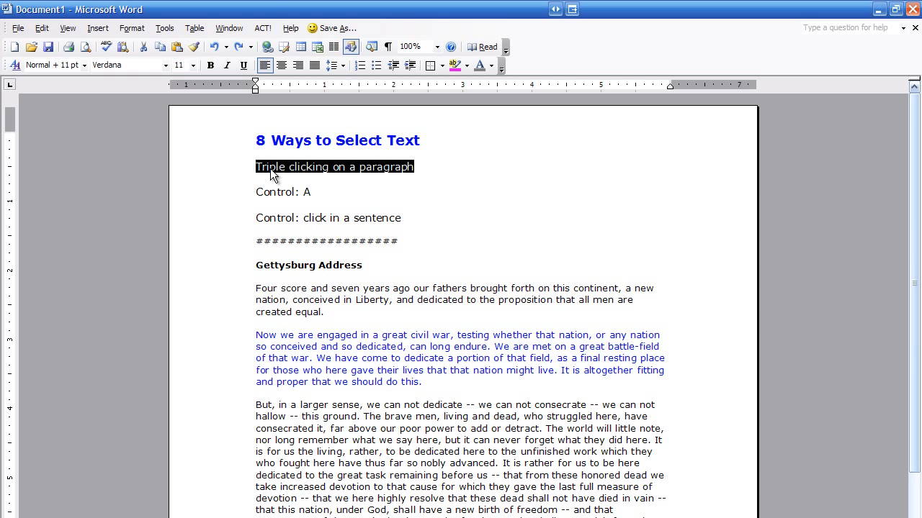
key("Delete")
key("Delete")
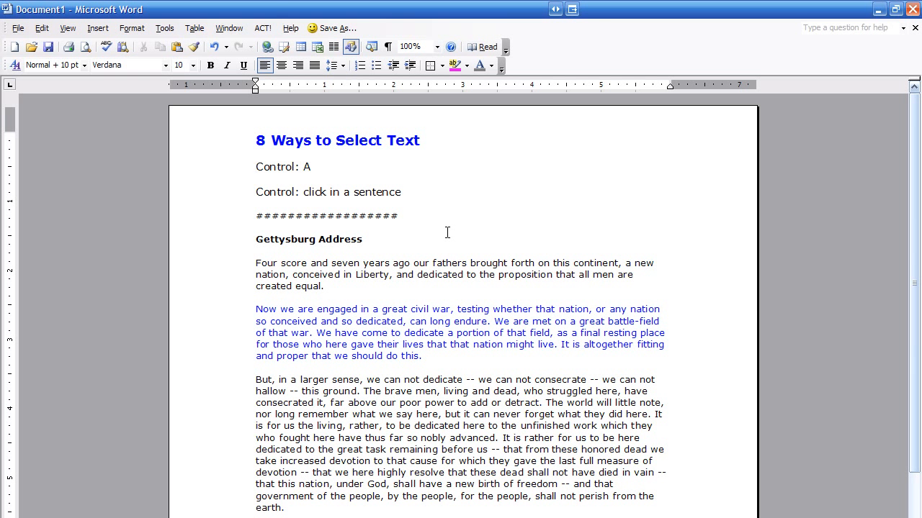
Select the entire document, clear that selection, and delete the "Control: A" line below the title.
key("ctrl+a")
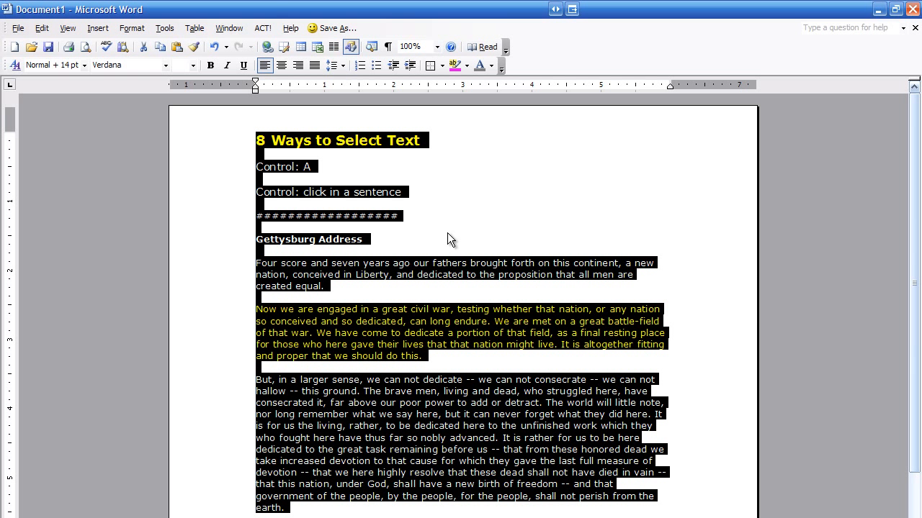
left_click(454, 229)
left_click_drag(334, 164, 200, 162)
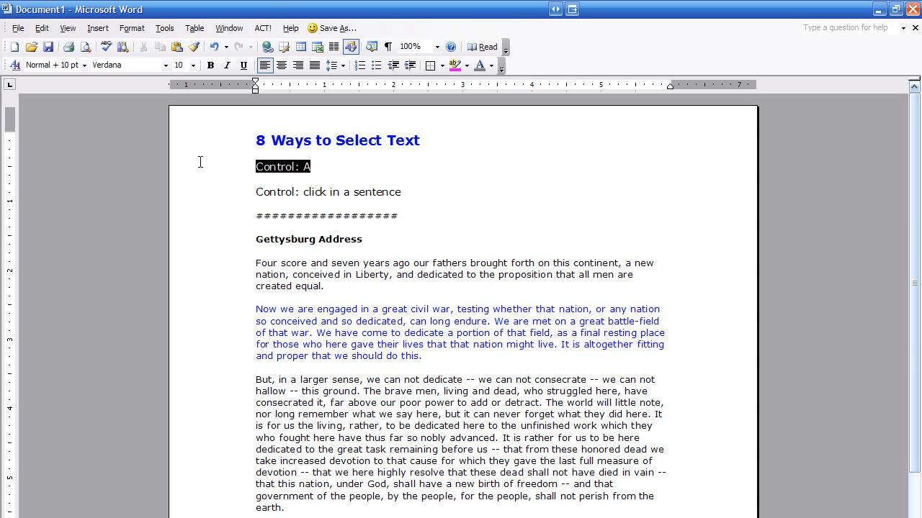
key("Delete")
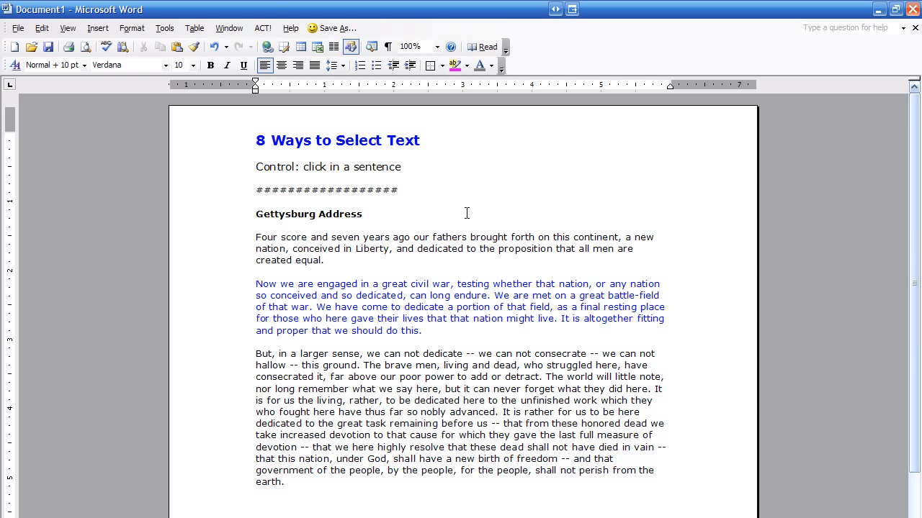
Sentence-select the "Four score" sentence twice and the "Control: click in a sentence" line once, clearing each selection.
left_click(437, 238, "ctrl")
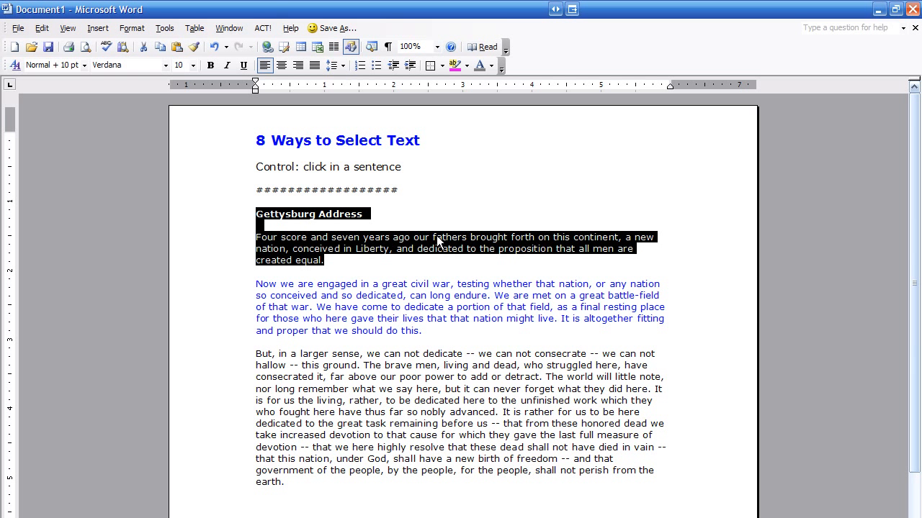
left_click(422, 205)
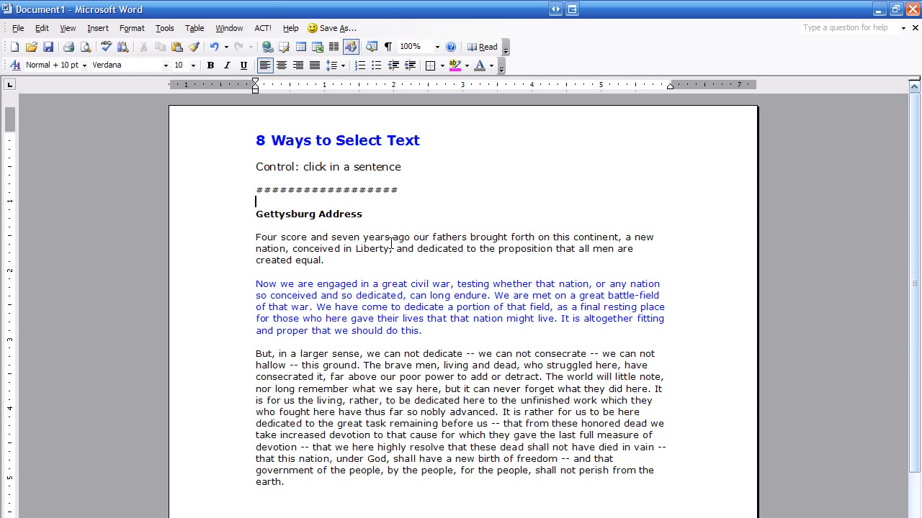
left_click(301, 247, "ctrl")
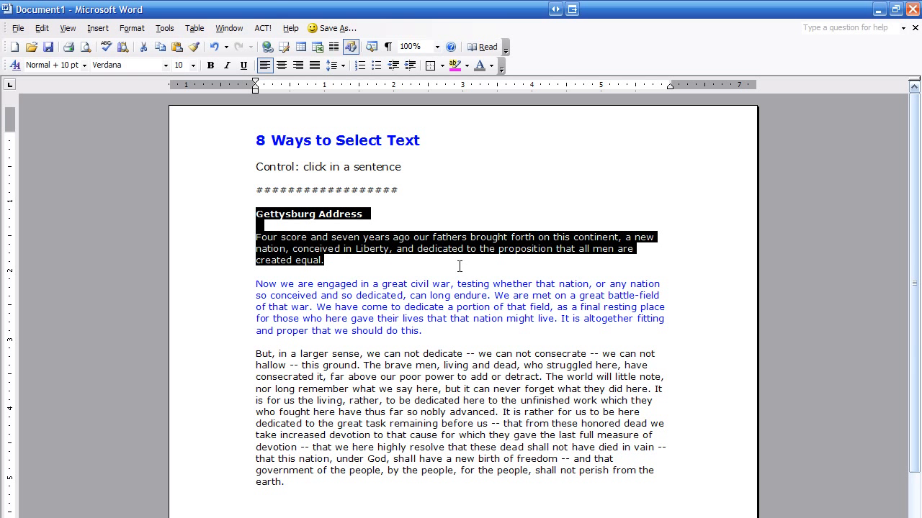
left_click(416, 174)
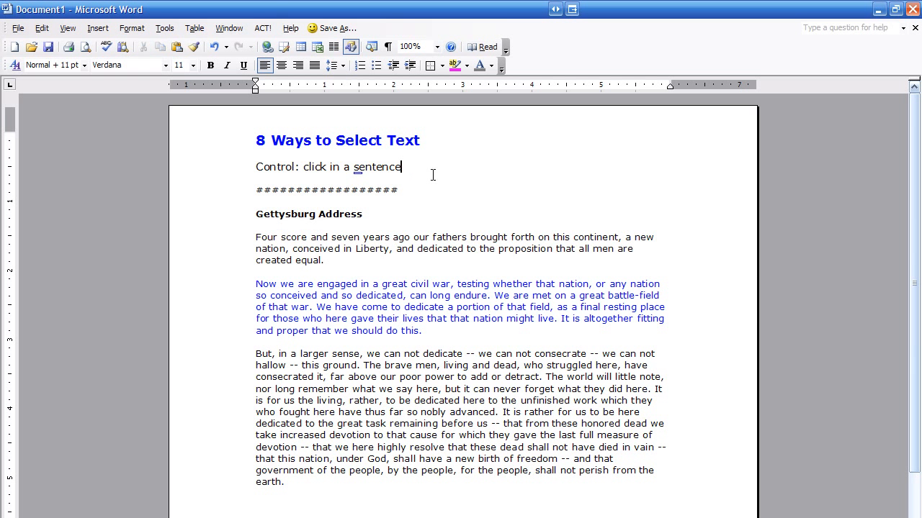
left_click(321, 168, "ctrl")
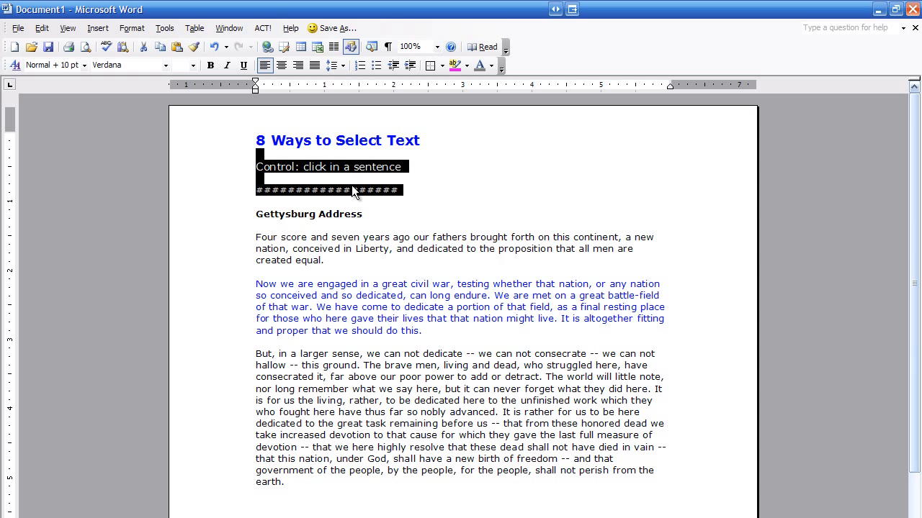
mouse_move(363, 182)
left_click(400, 158)
Move "Control: click in a sentence" to the document's end after "earth.", insert four line breaks before it, and select the moved line.
left_click_drag(401, 168, 274, 172)
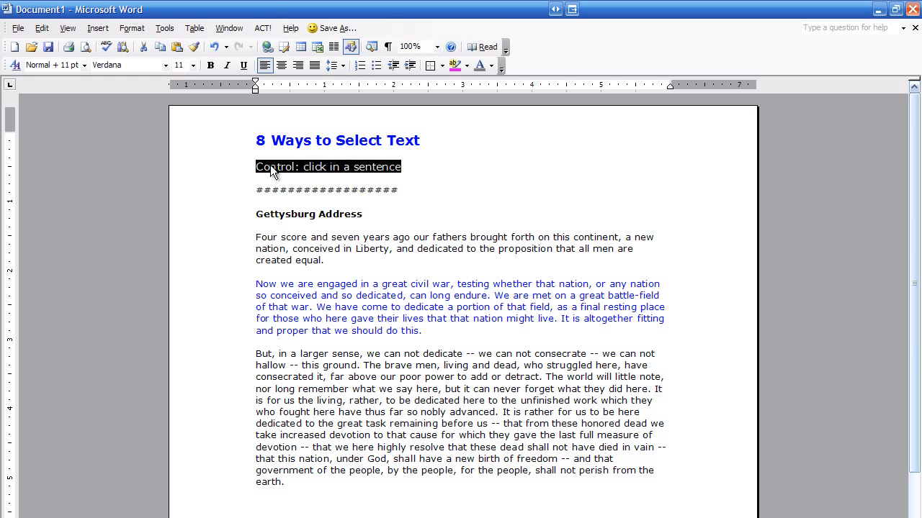
left_click_drag(257, 484, 300, 496)
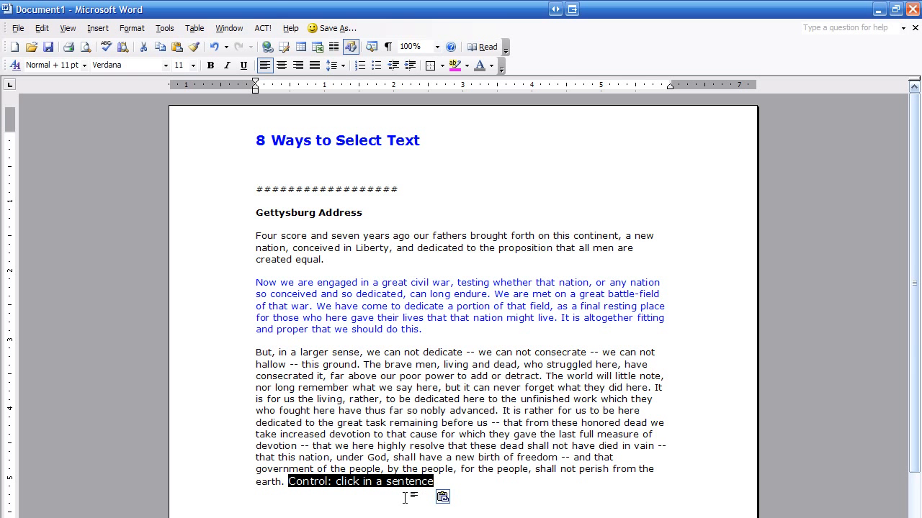
key("Left")
key("Return")
key("Return")
key("Return")
key("Return")
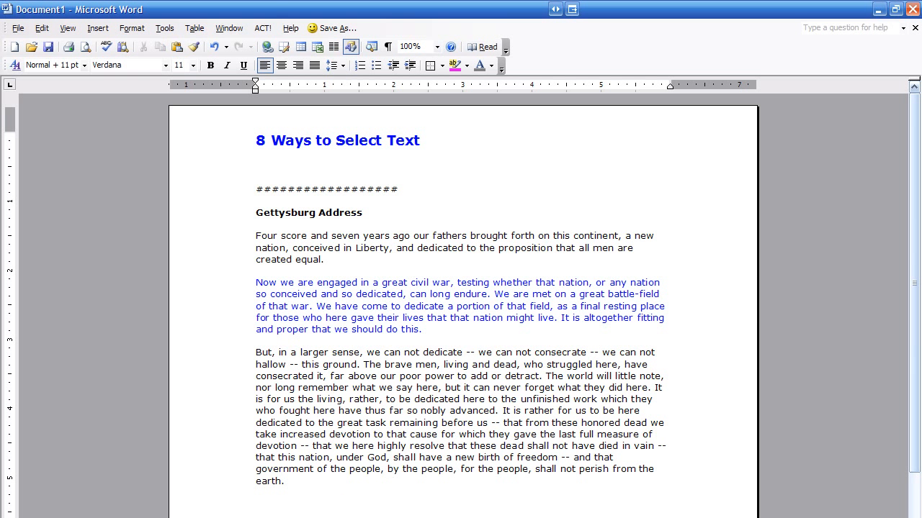
key("shift+End")
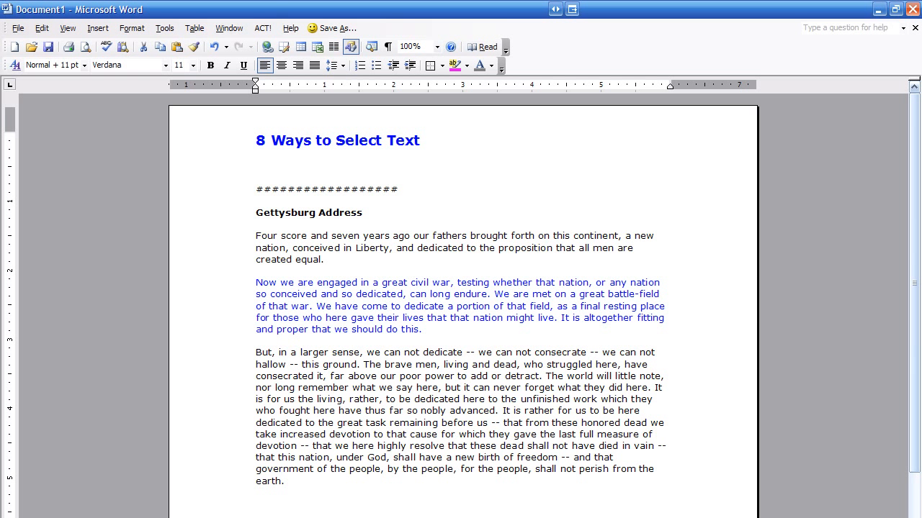